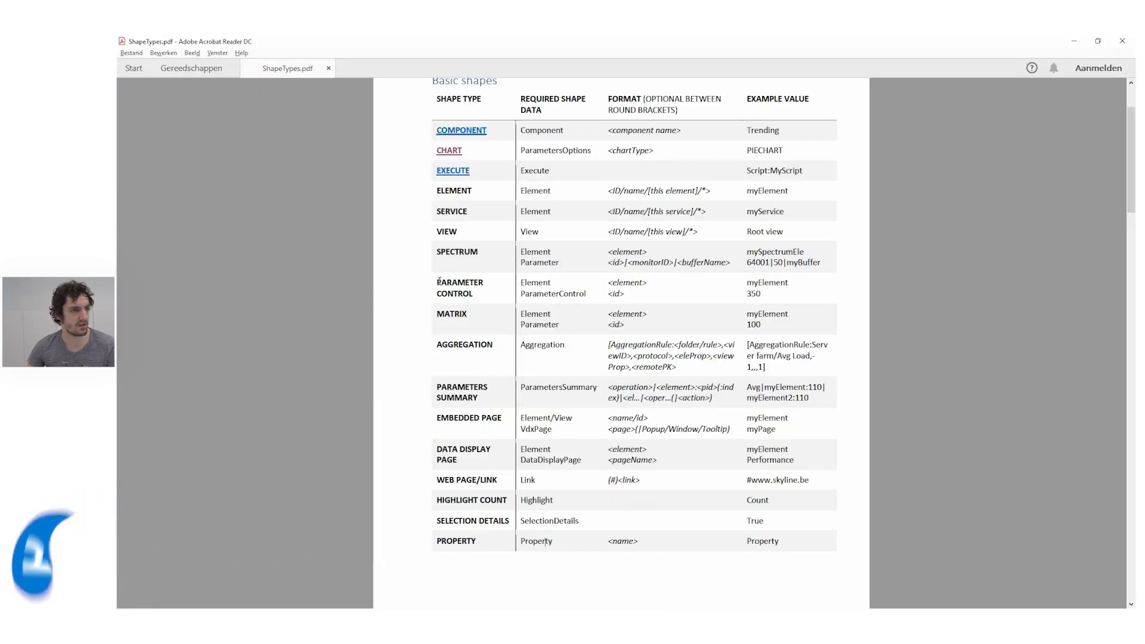
# - Check the required shape data for the Parameter Control shape type in ShapeTypes.pdf, and switch to the Visio drawing
pyautogui.doubleClick(531, 282)
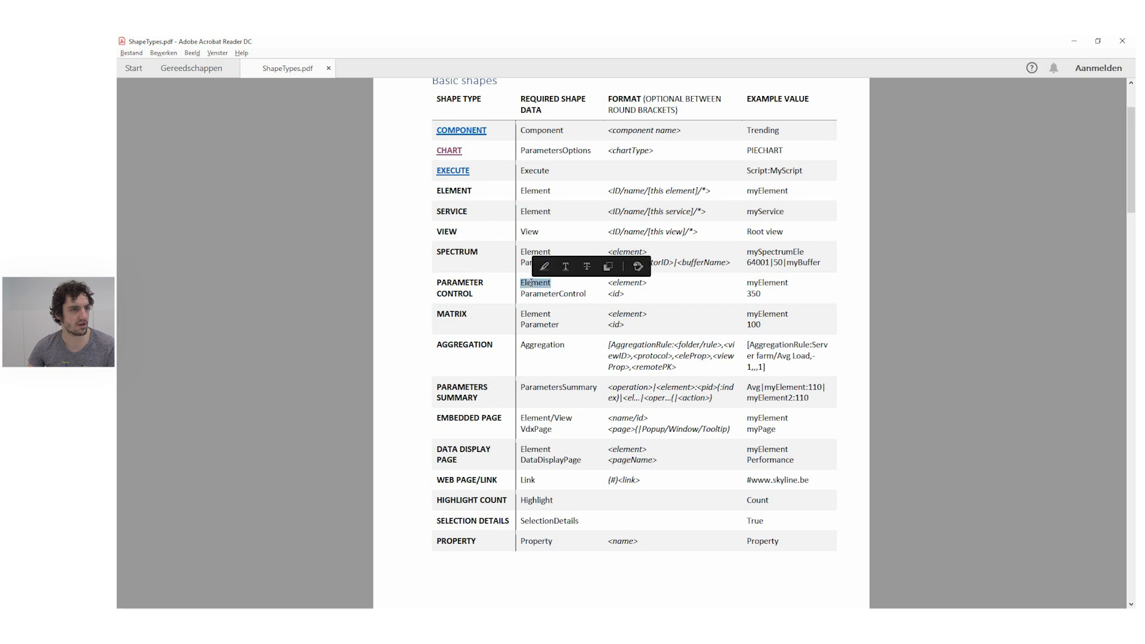
pyautogui.click(576, 291)
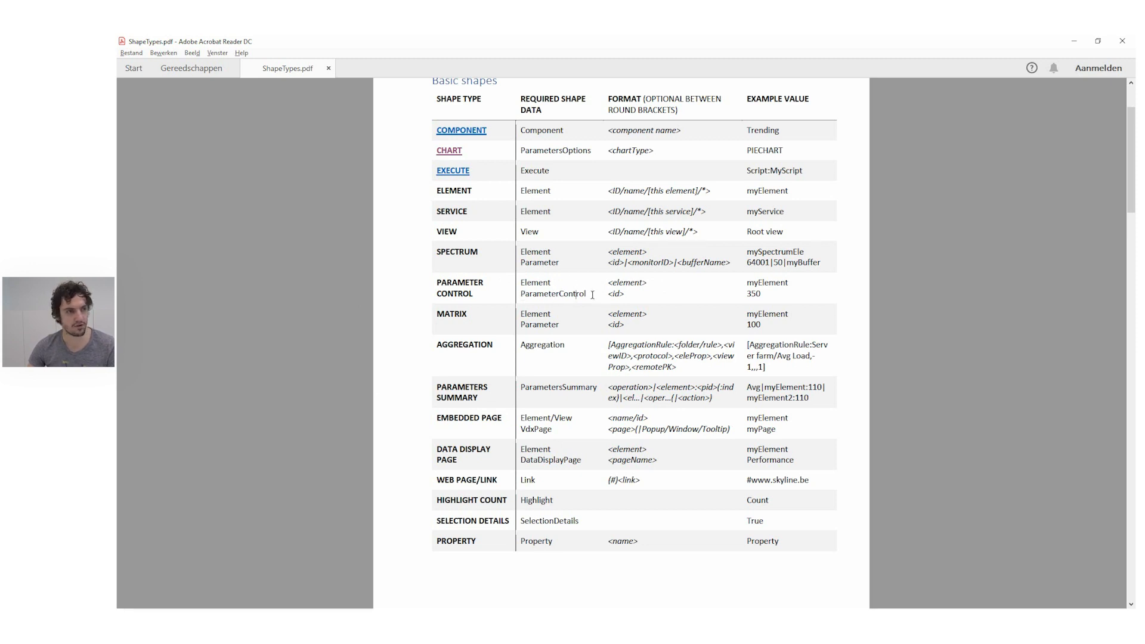
pyautogui.hotkey('alt', 'Tab')
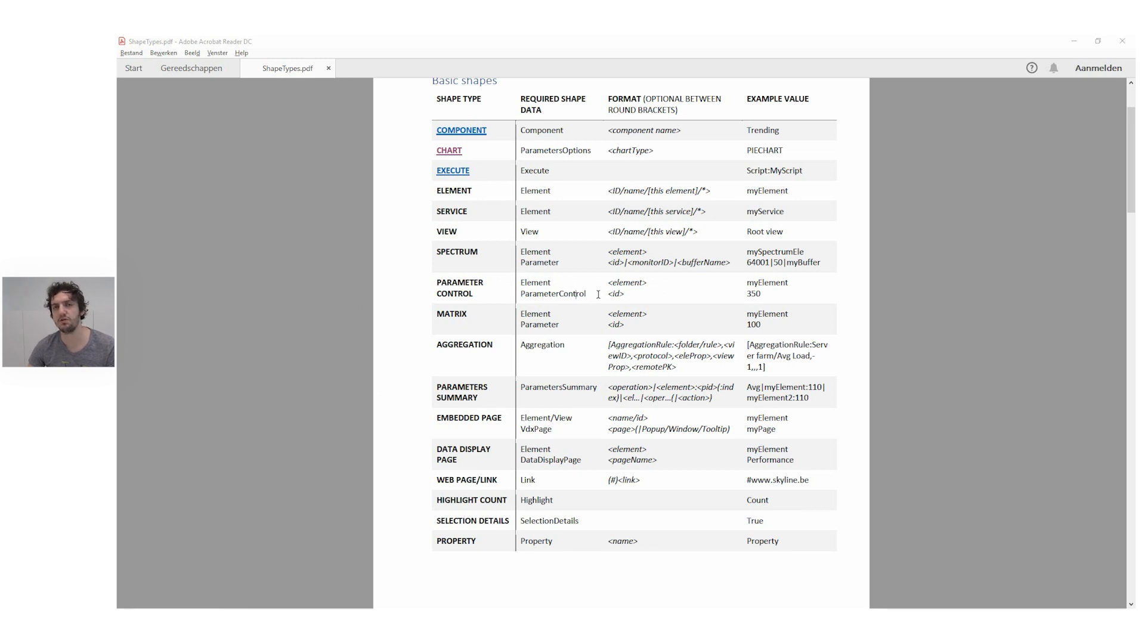
pyautogui.hotkey('alt', 'Tab')
# - Copy the middle shape of the second row directly below and rename the copy's Parameter shape data to ParameterControl
pyautogui.click(589, 278)
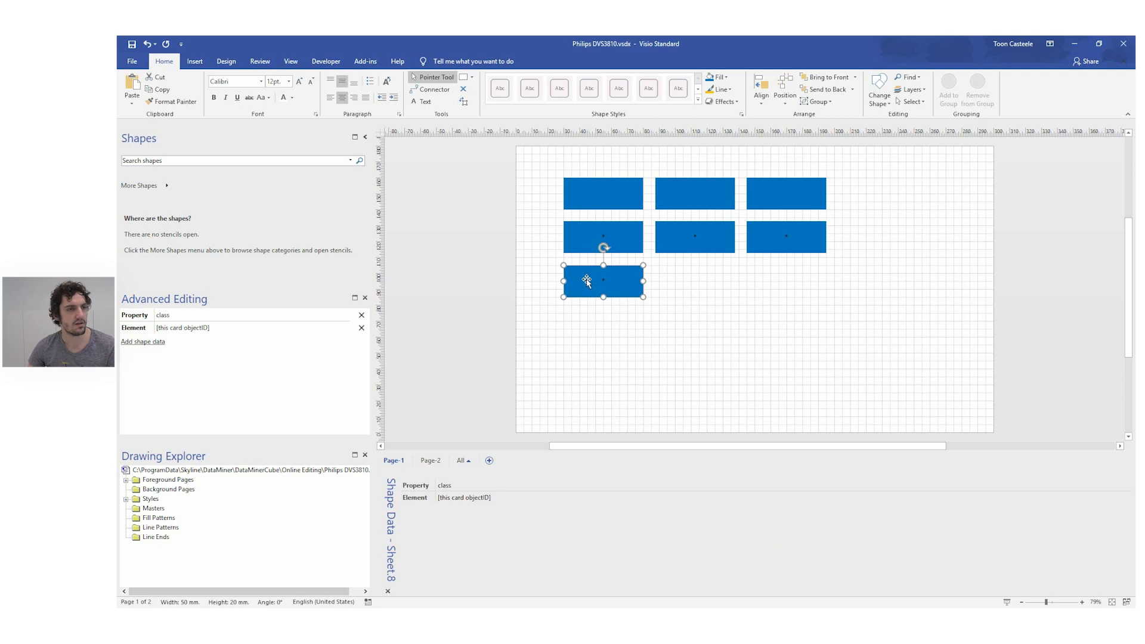
pyautogui.click(705, 235)
pyautogui.moveTo(707, 236); pyautogui.dragTo(708, 279)
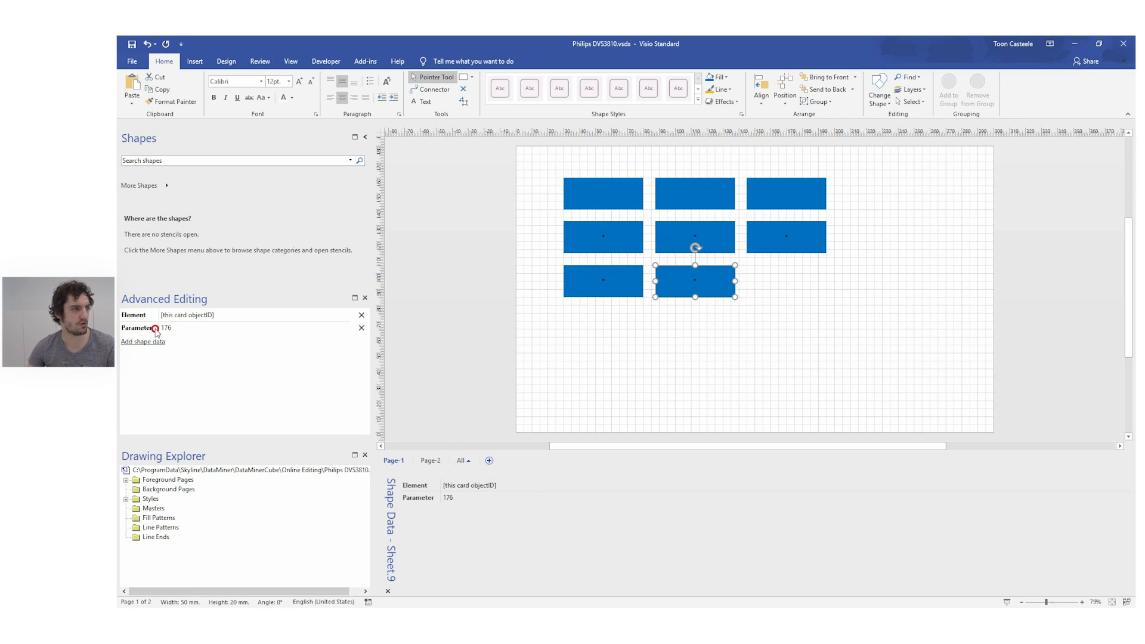
pyautogui.write('Cont')
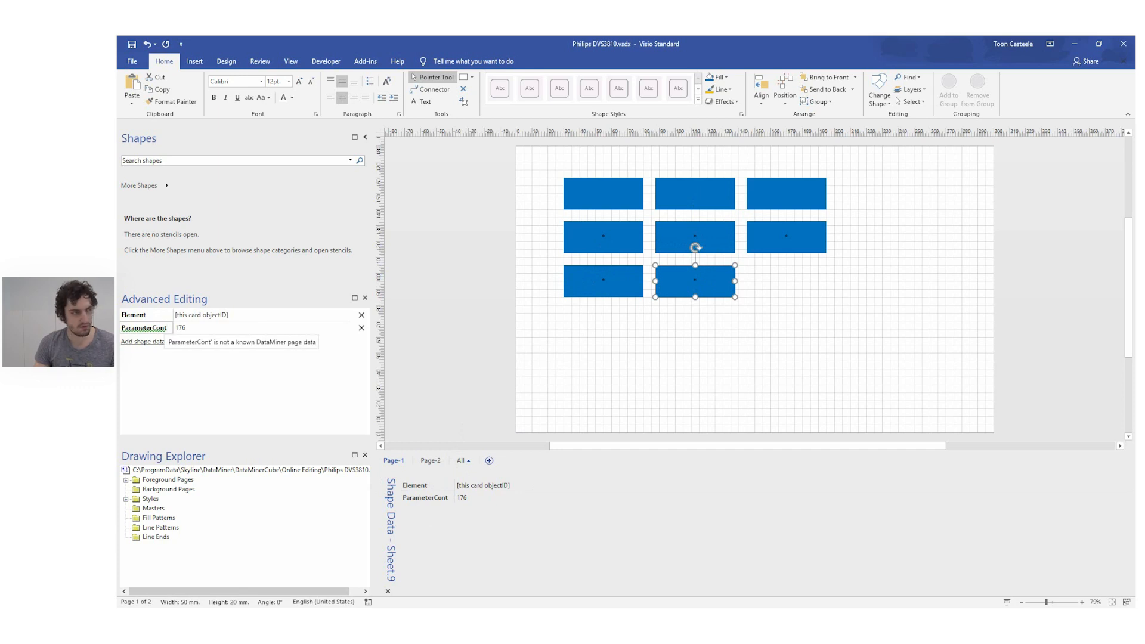
pyautogui.write('rol')
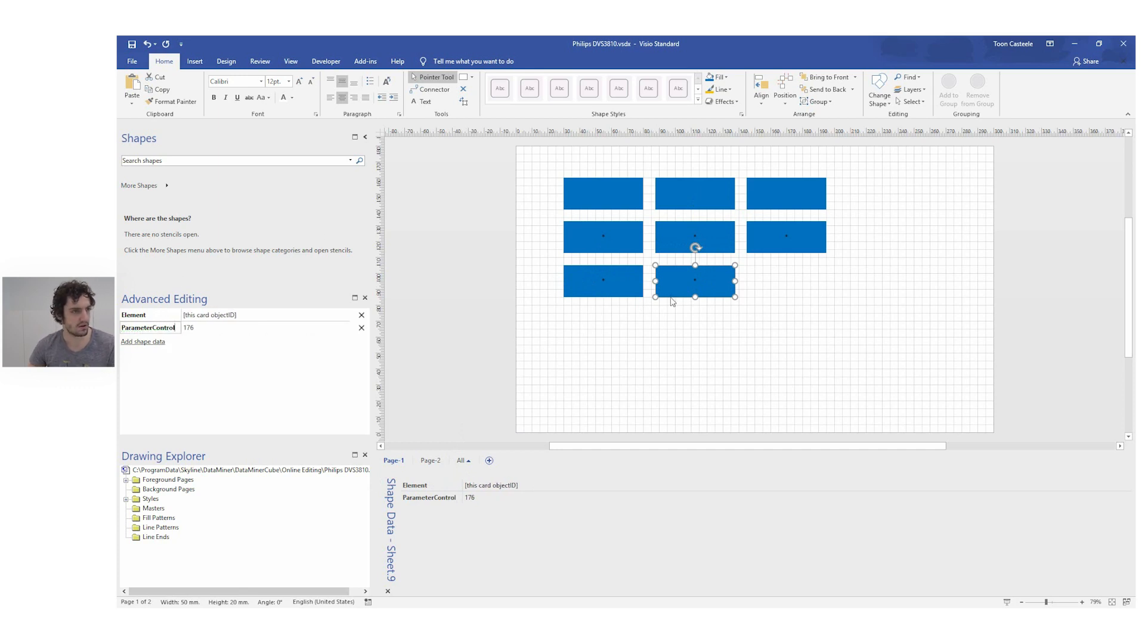
pyautogui.click(492, 313)
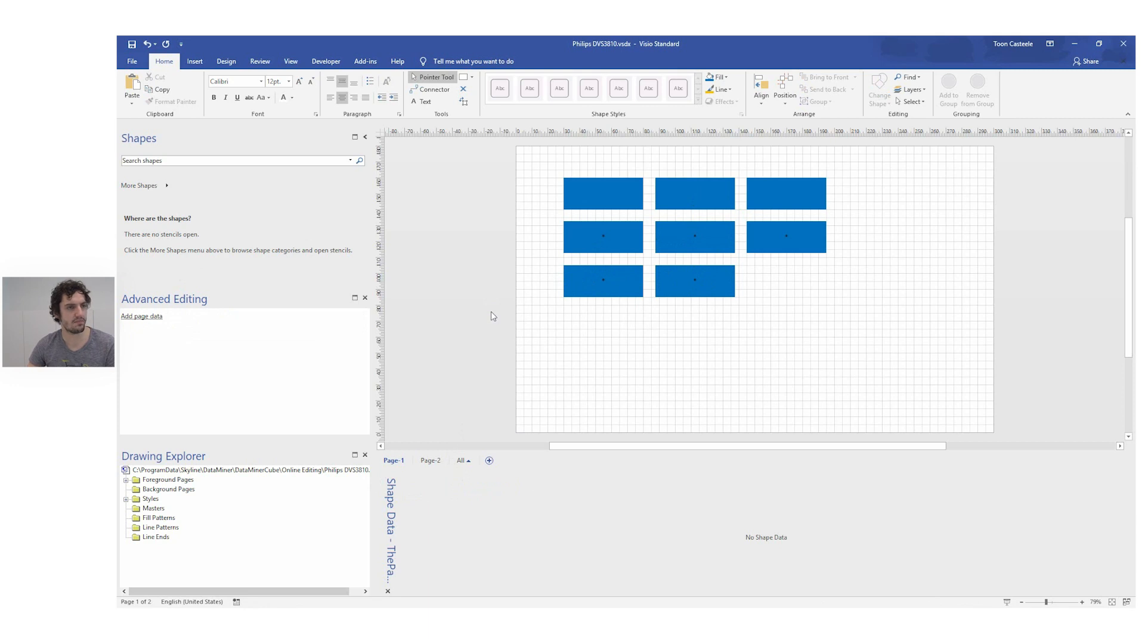
# - Switch to DataMiner and compare the Output Gain control on IRD 01's visual page with the one on its Audio data page
pyautogui.hotkey('alt', 'Tab')
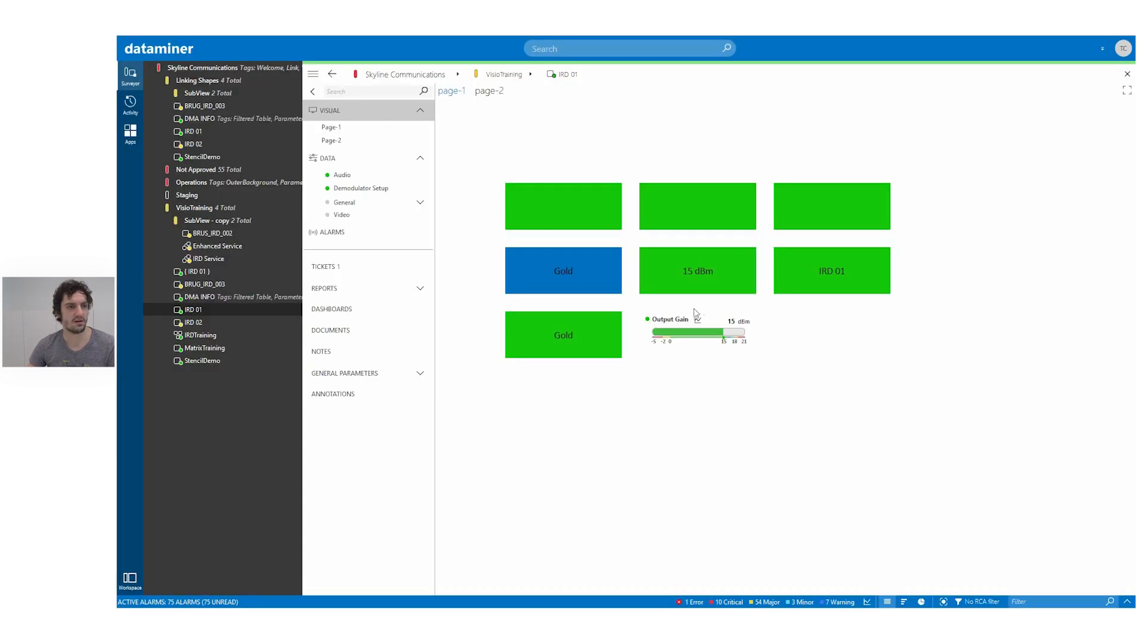
pyautogui.click(352, 175)
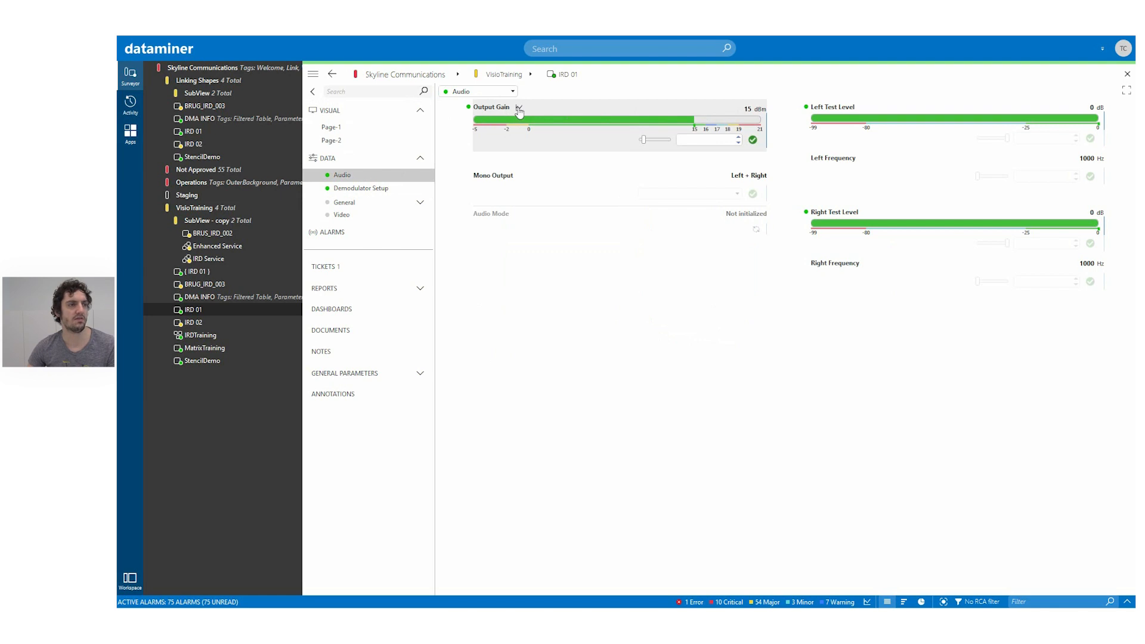
pyautogui.click(332, 128)
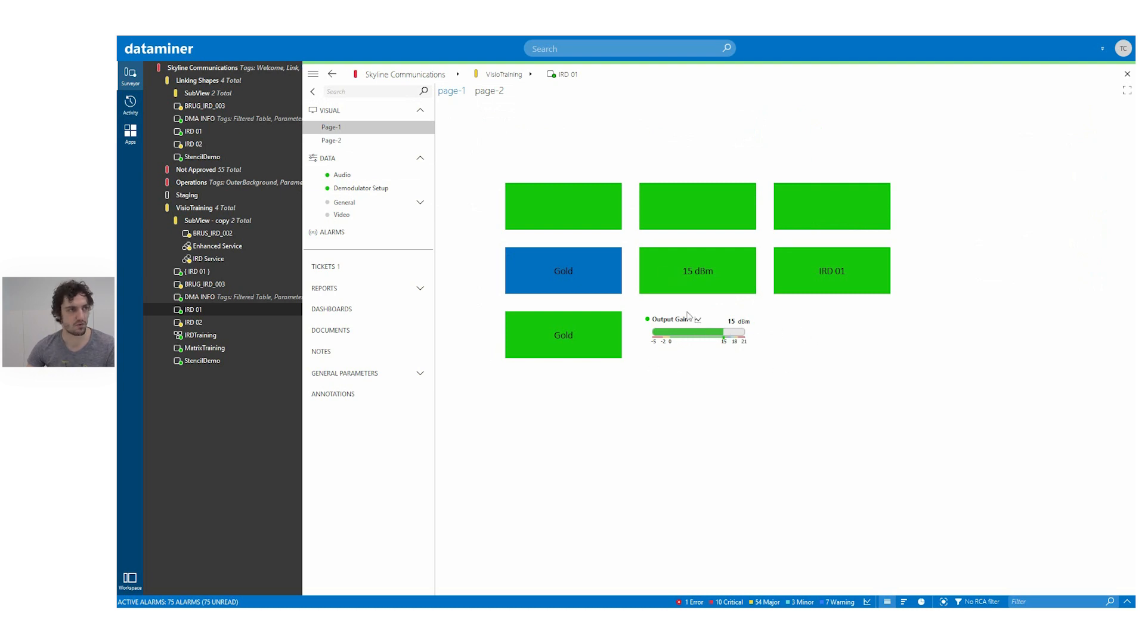
pyautogui.click(351, 173)
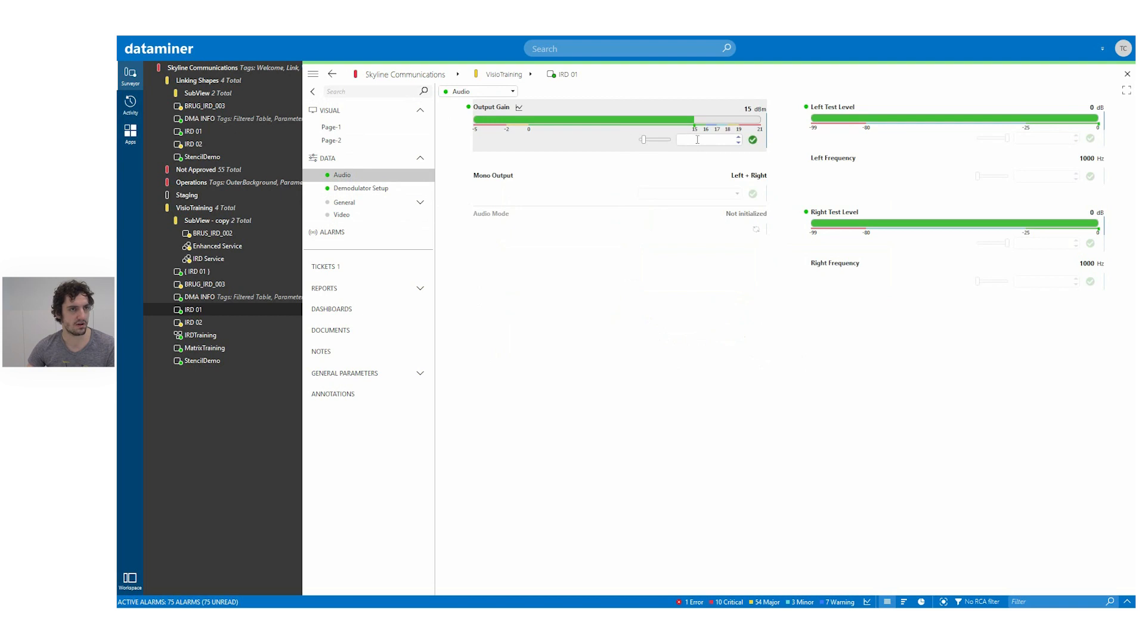
pyautogui.click(428, 127)
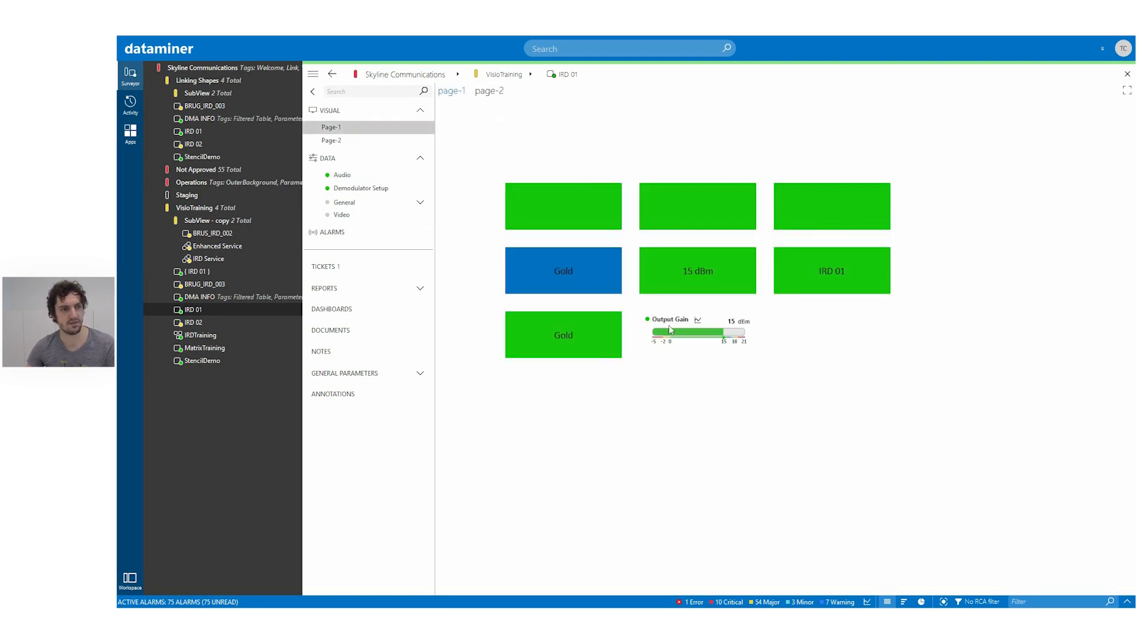
# - In Visio, copy the ParameterControl shape into the third column of its row and set the copy's ParameterControl value to 216
pyautogui.hotkey('alt', 'Tab')
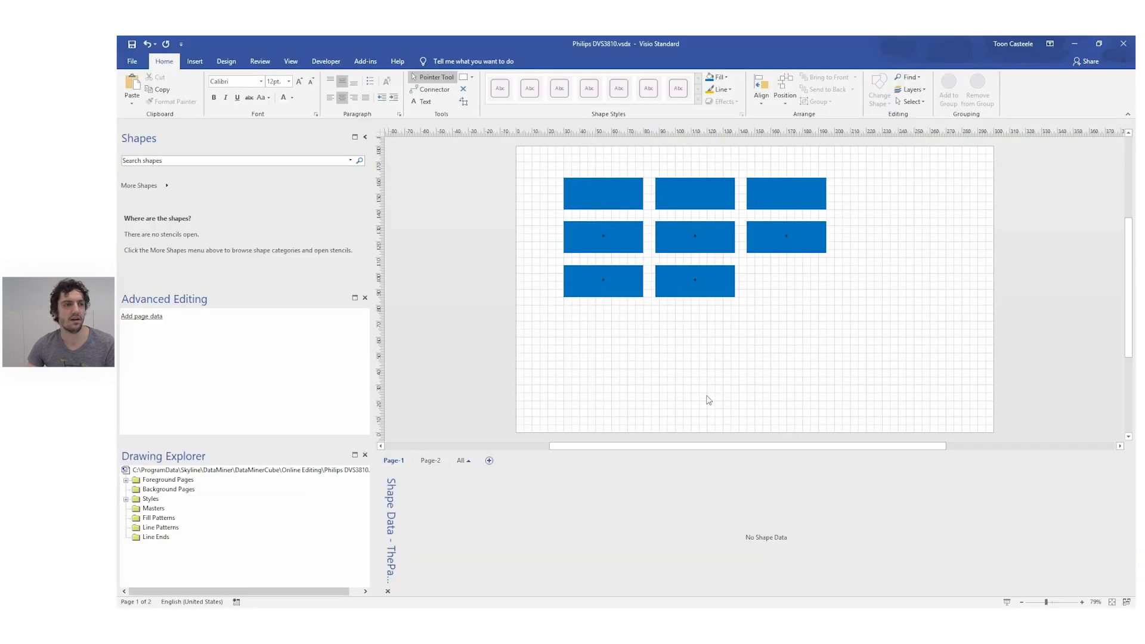
pyautogui.click(685, 288)
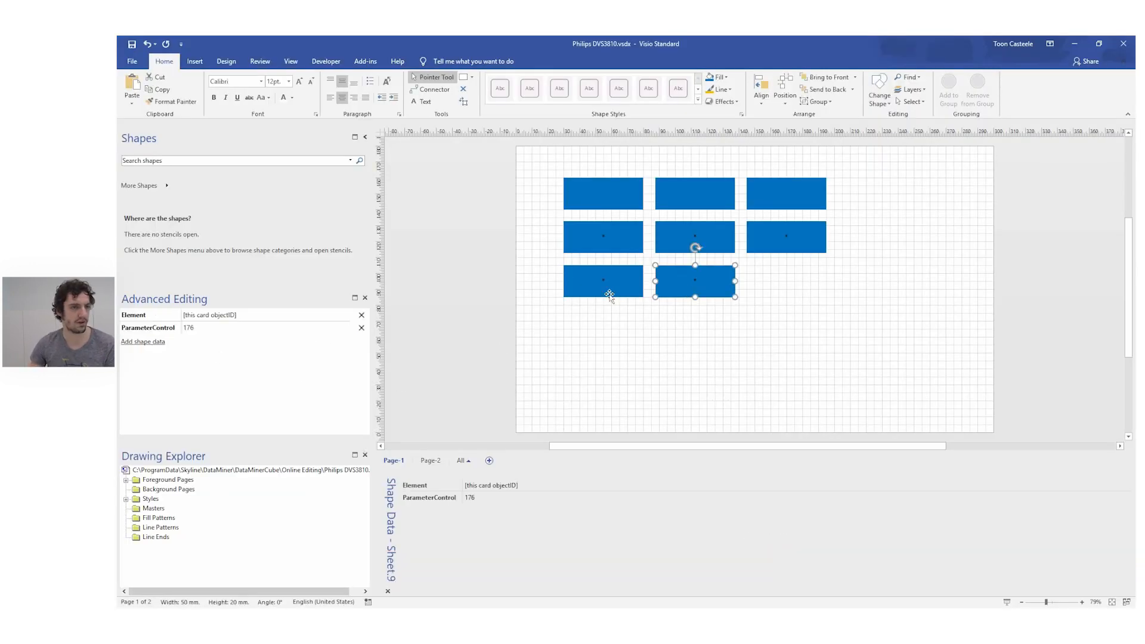
pyautogui.moveTo(716, 284); pyautogui.dragTo(808, 280)
pyautogui.click(206, 330)
pyautogui.moveTo(223, 331); pyautogui.dragTo(118, 325)
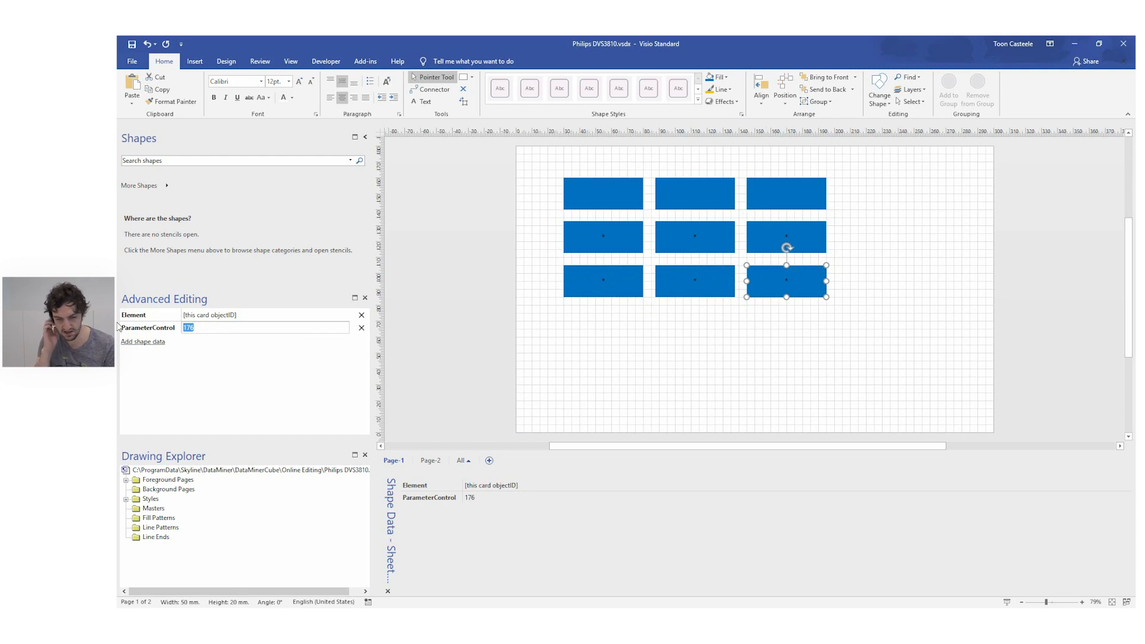
pyautogui.write('216')
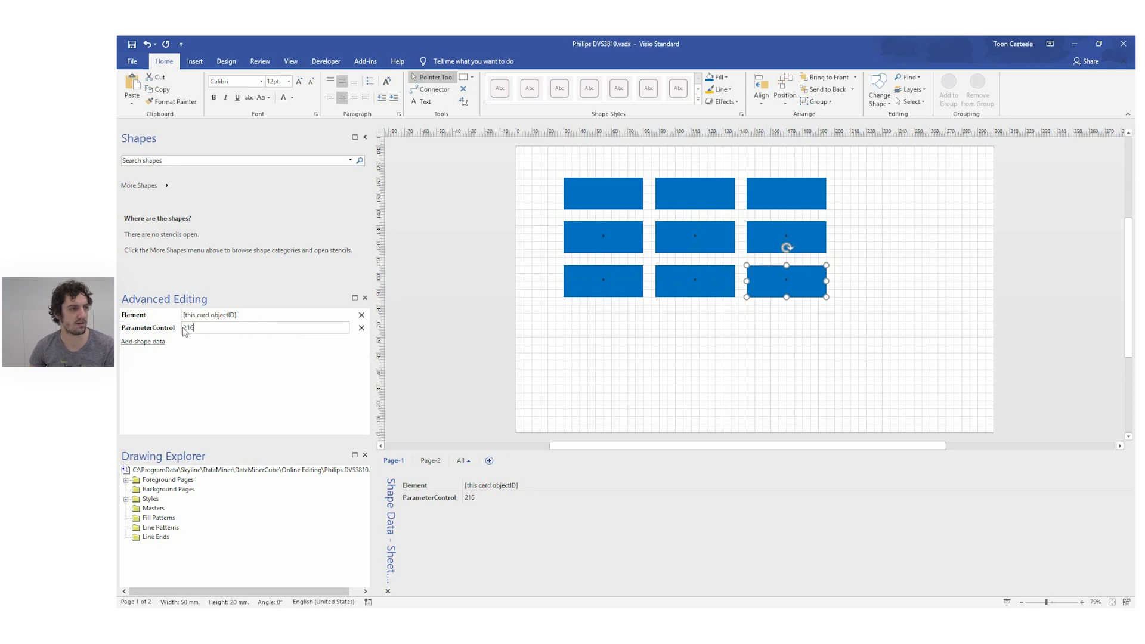
pyautogui.click(498, 352)
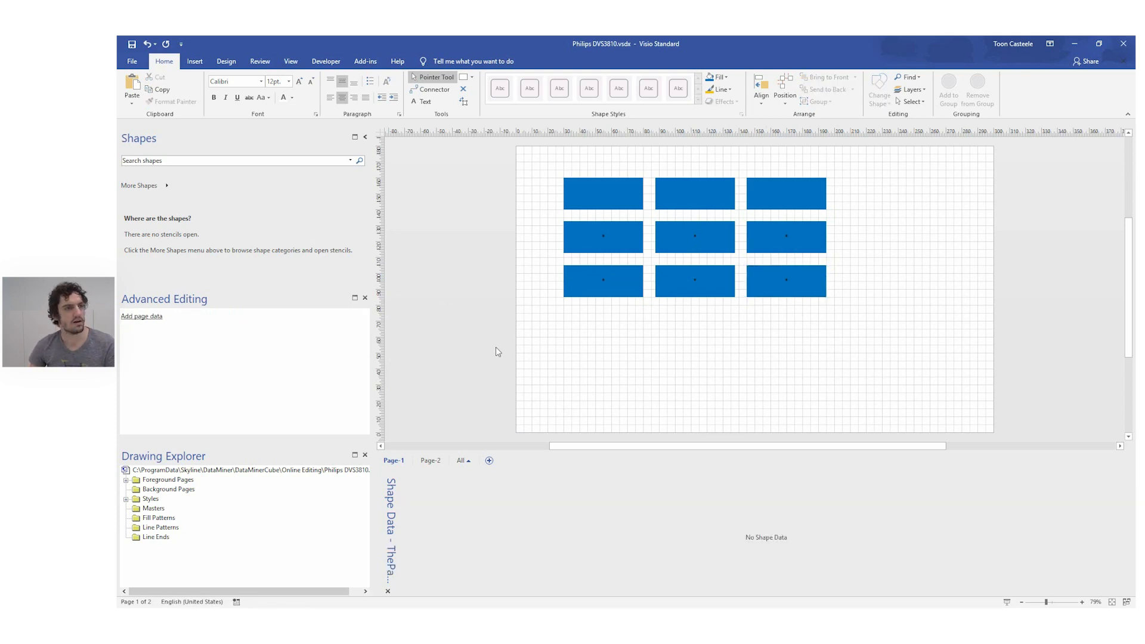
# - Switch to DataMiner and set Output Gain to 18 dBm using the writable control on the IRD 01 visual page
pyautogui.hotkey('alt', 'Tab')
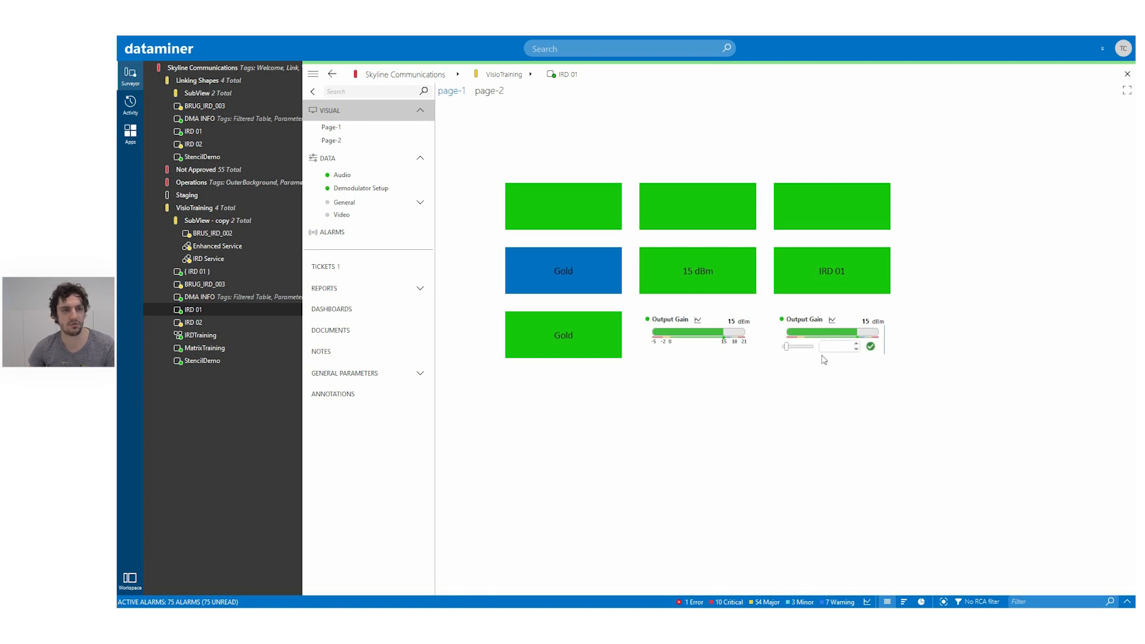
pyautogui.write('8')
pyautogui.press('BackSpace')
pyautogui.press('BackSpace')
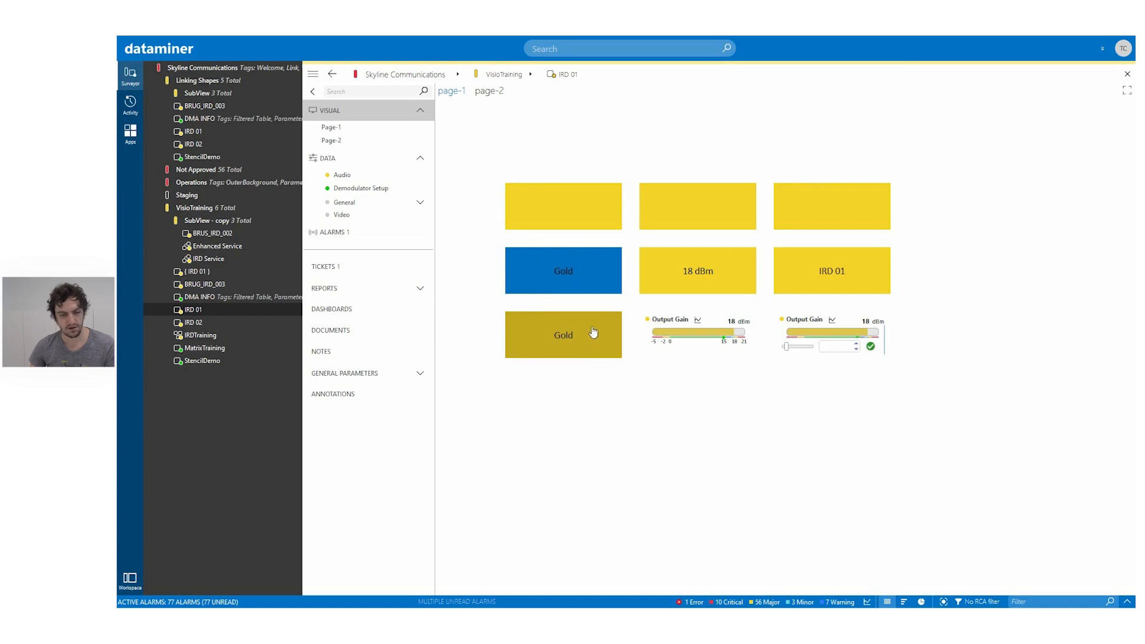
pyautogui.hotkey('alt', 'Tab')
pyautogui.hotkey('alt', 'Tab')
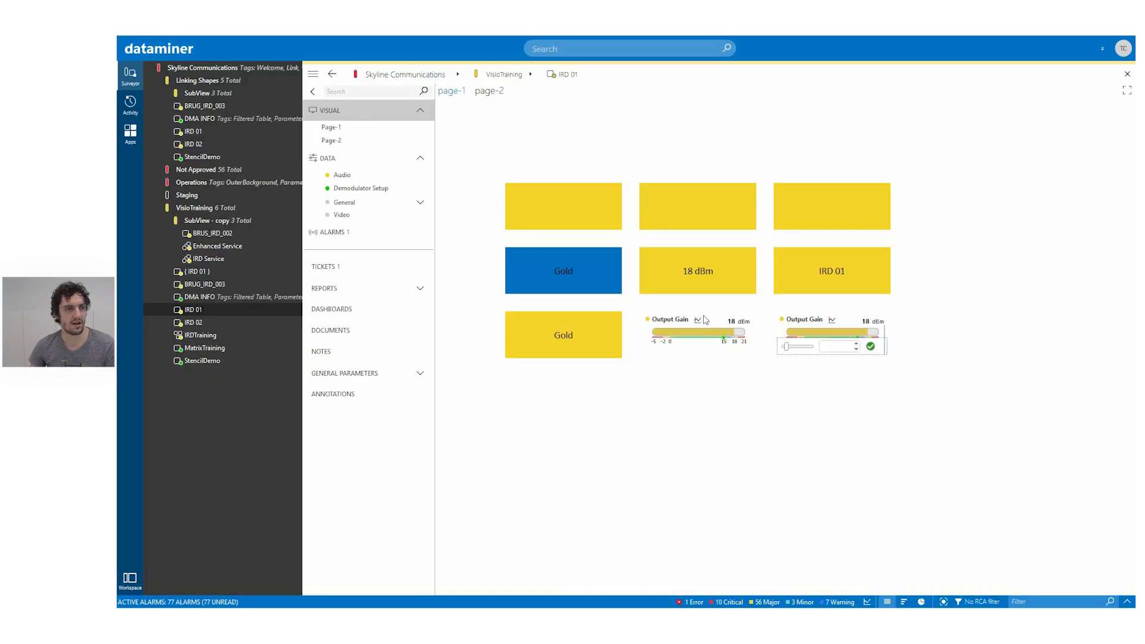
# - In Visio, place a copy of the middle ParameterControl shape directly below the original, undoing the accidental move of the original
pyautogui.hotkey('alt', 'Tab')
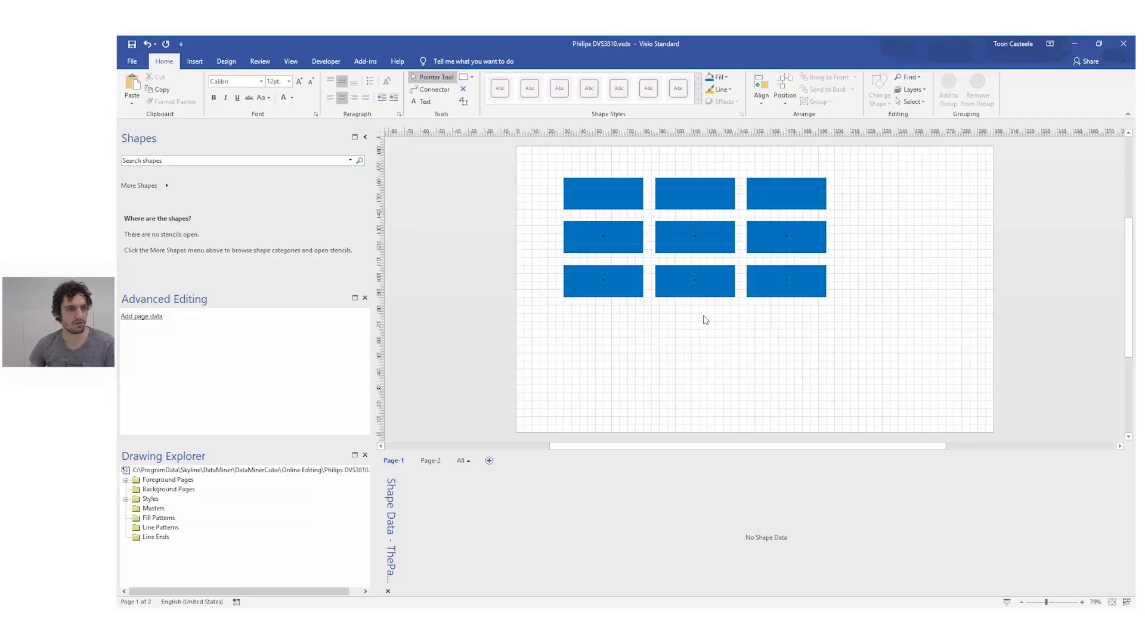
pyautogui.click(689, 280)
pyautogui.moveTo(689, 281); pyautogui.dragTo(691, 326)
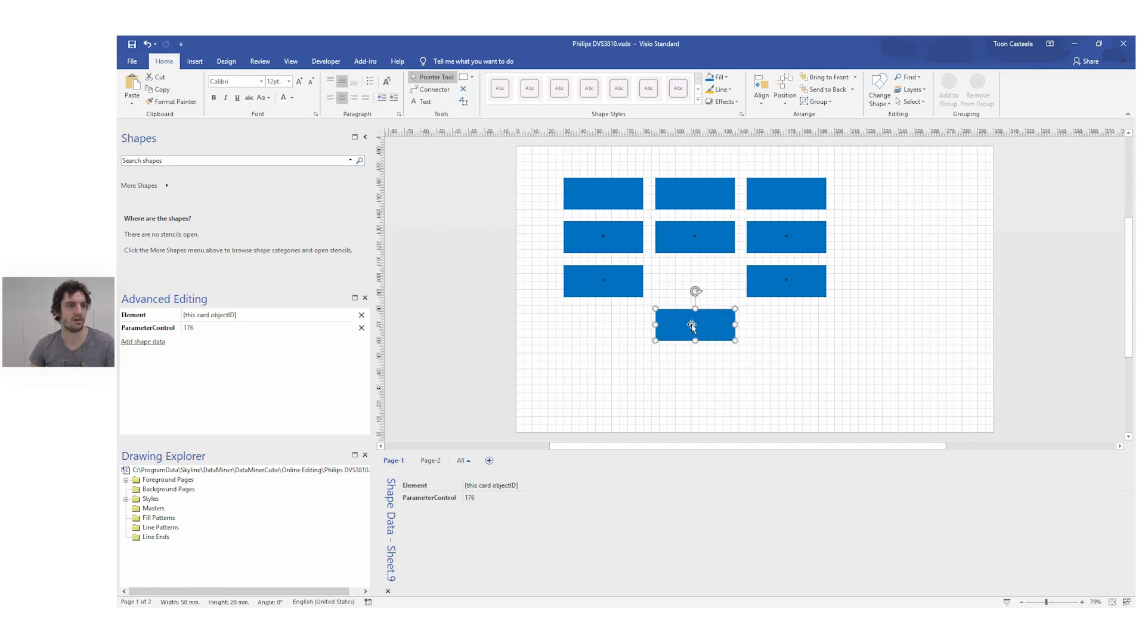
pyautogui.hotkey('ctrl', 'z')
pyautogui.moveTo(678, 287); pyautogui.dragTo(677, 321)
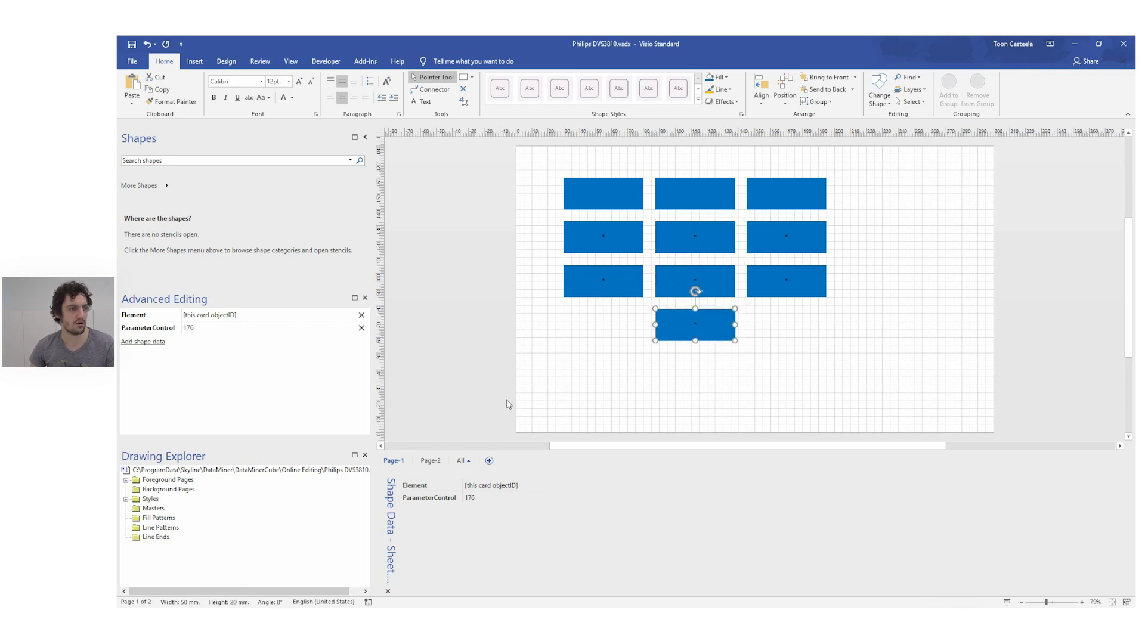
# - Add ParameterControlOptions shape data to the new bottom shape and set it to Lite
pyautogui.click(154, 342)
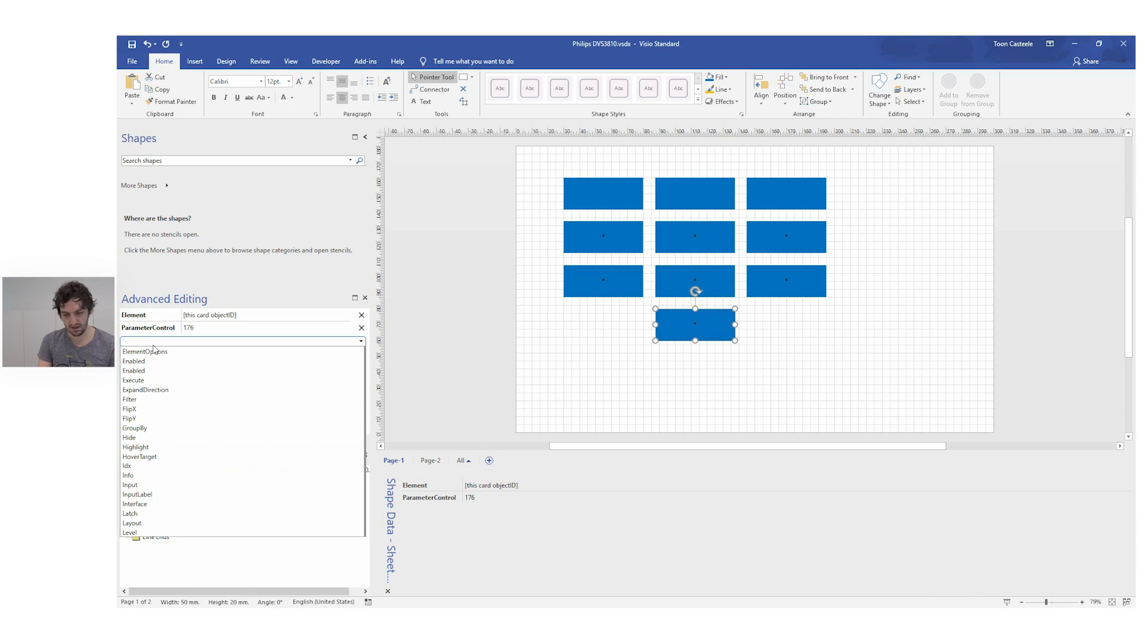
pyautogui.scroll(-4, 154, 349)
pyautogui.press('Down')
pyautogui.press('Return')
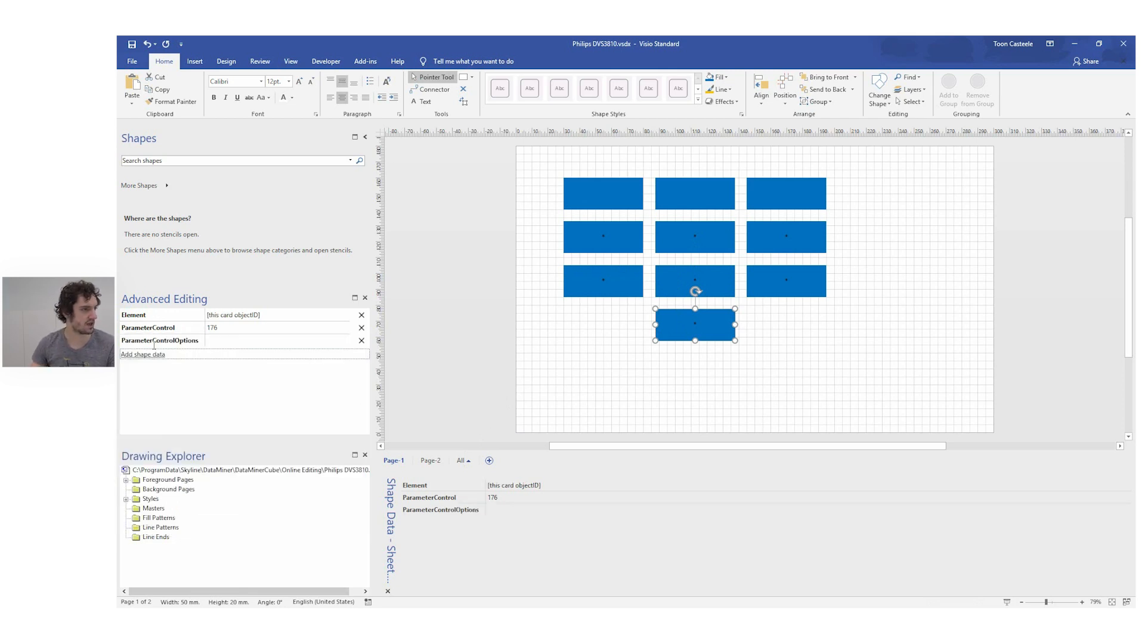
pyautogui.click(222, 338)
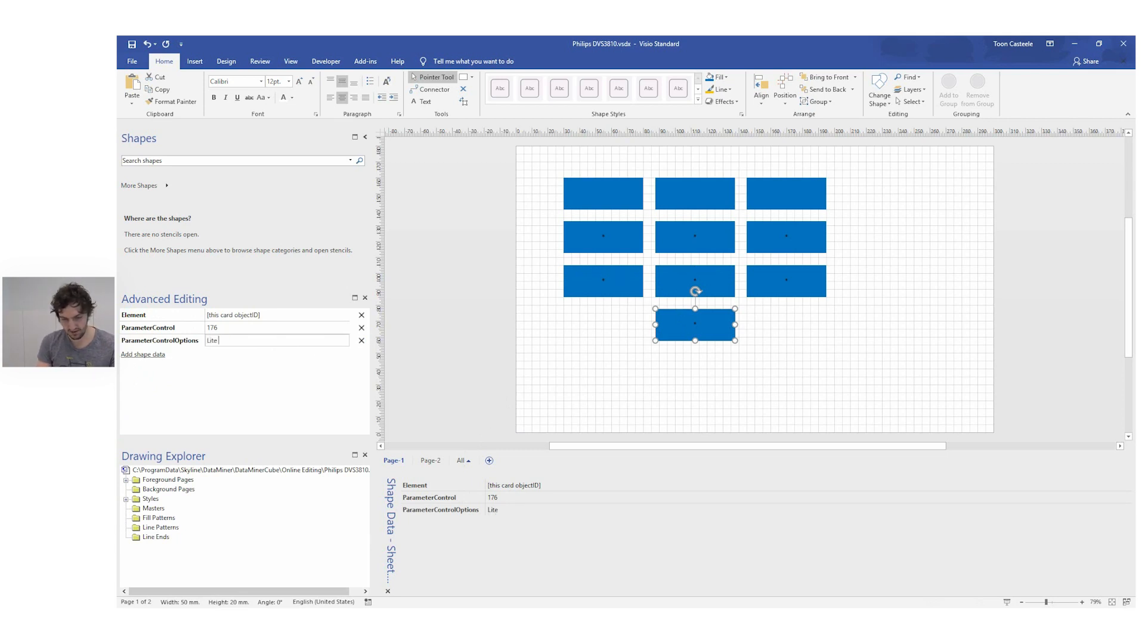
pyautogui.click(413, 358)
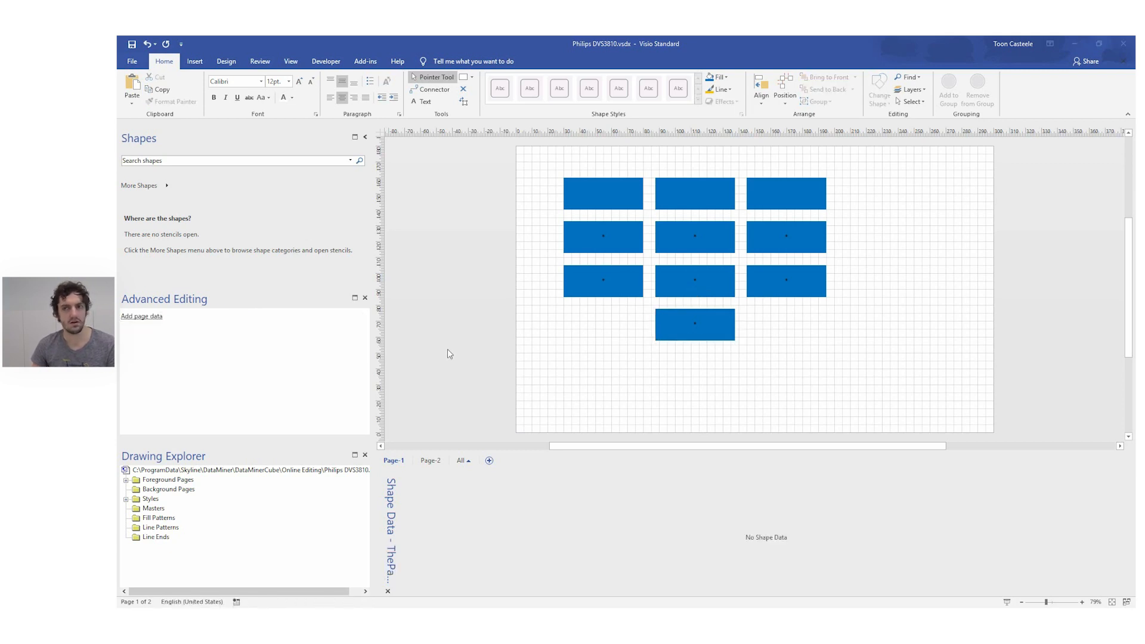
# - Compare the shape data of the middle-column Parameter and ParameterControl shapes in Visio after checking the result in DataMiner
pyautogui.hotkey('alt', 'Tab')
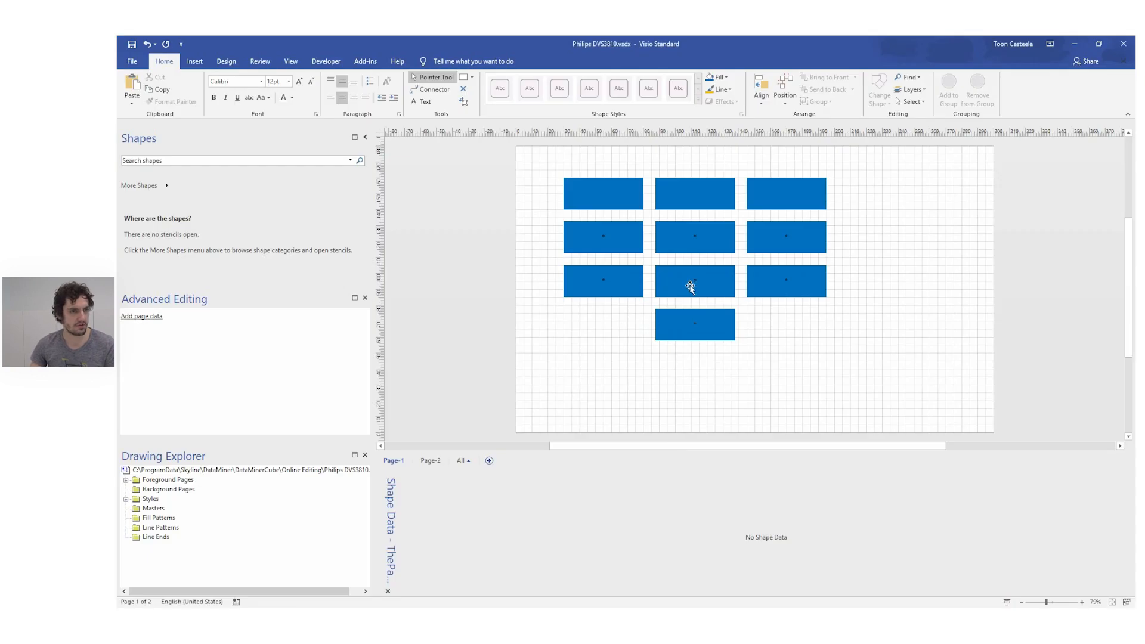
pyautogui.click(689, 285)
pyautogui.click(691, 235)
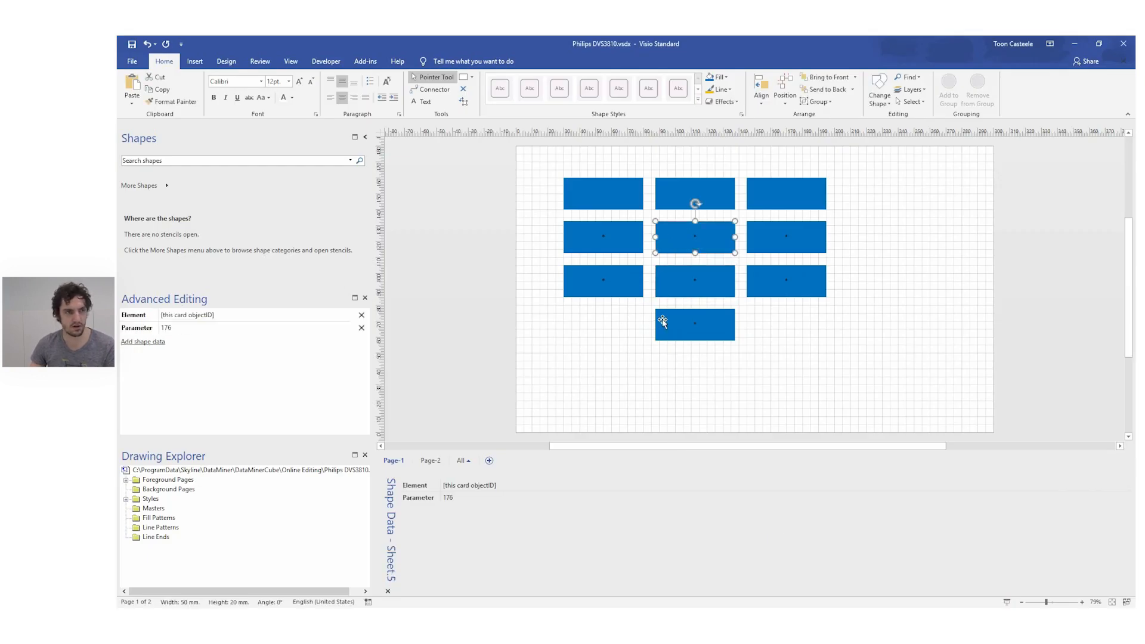
pyautogui.click(681, 287)
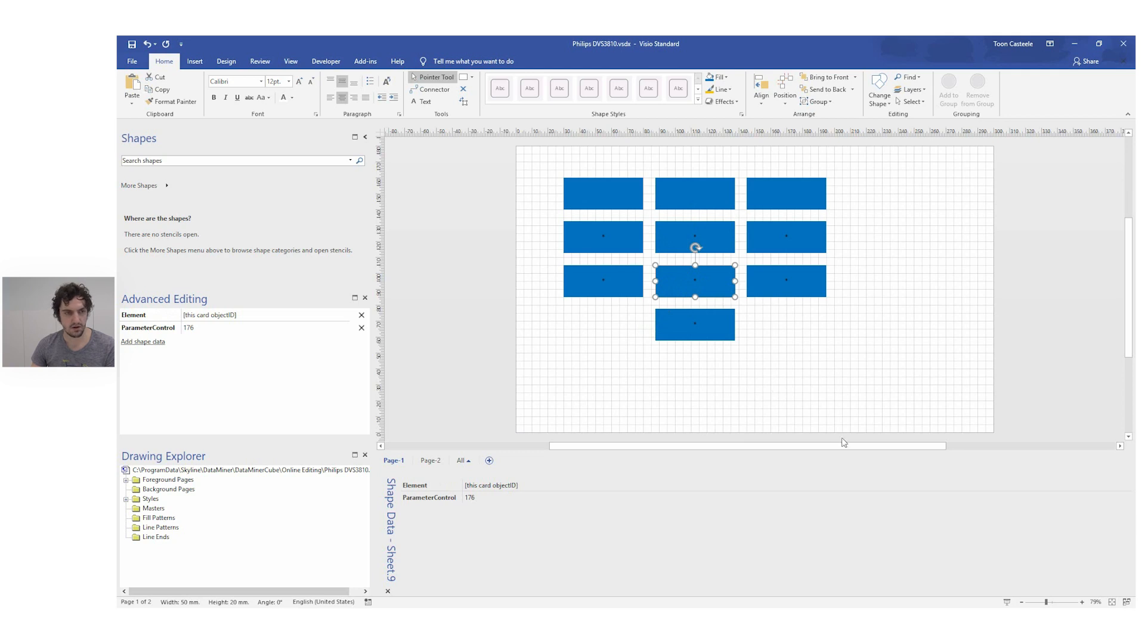
pyautogui.click(838, 377)
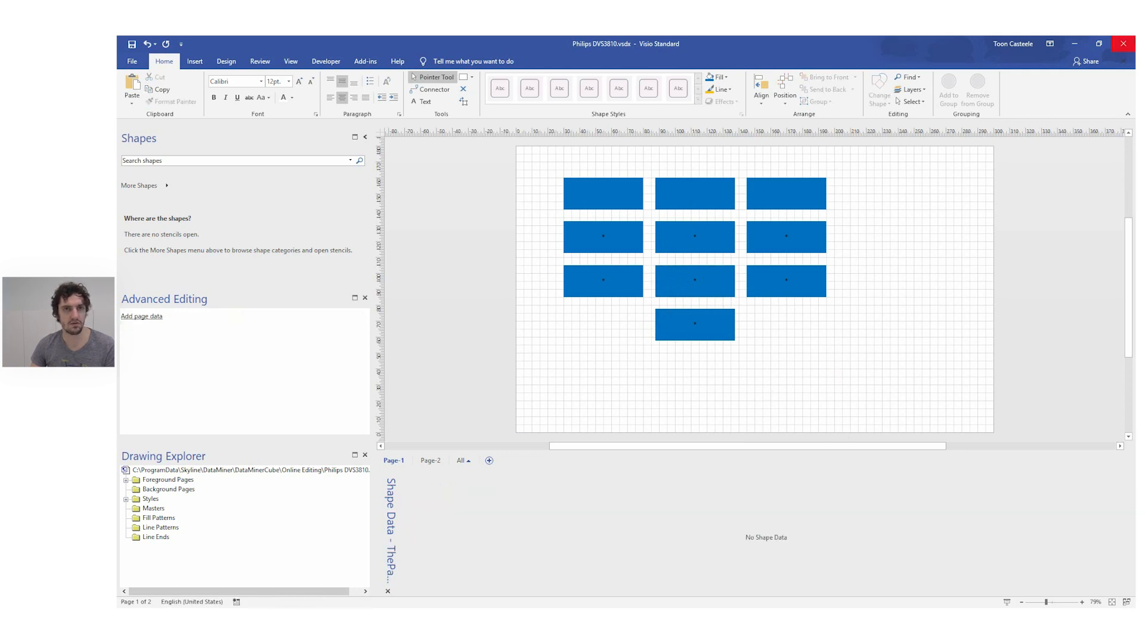
# - Return to DataMiner and open the visual page of the MatrixTraining element
pyautogui.click(1071, 38)
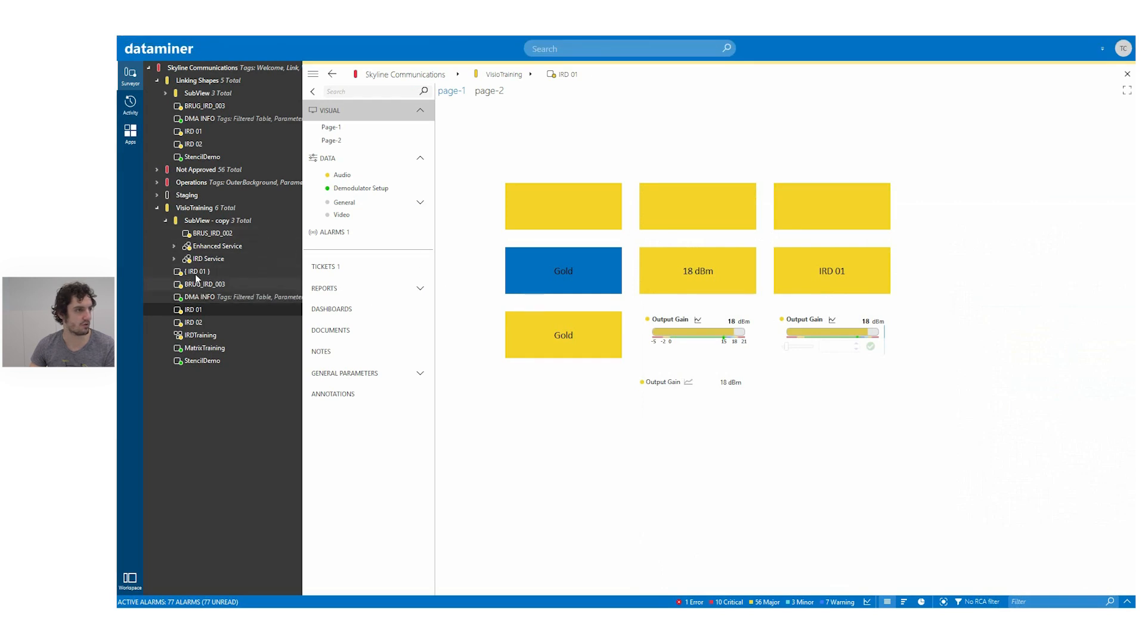
pyautogui.click(209, 349)
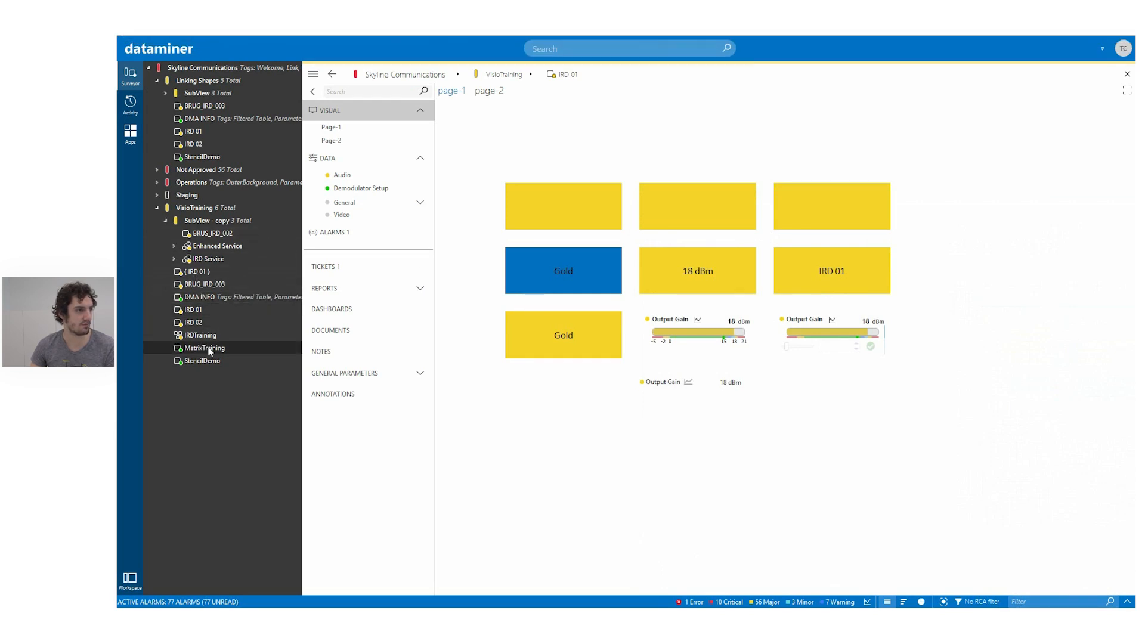
pyautogui.rightClick(615, 420)
pyautogui.click(757, 468)
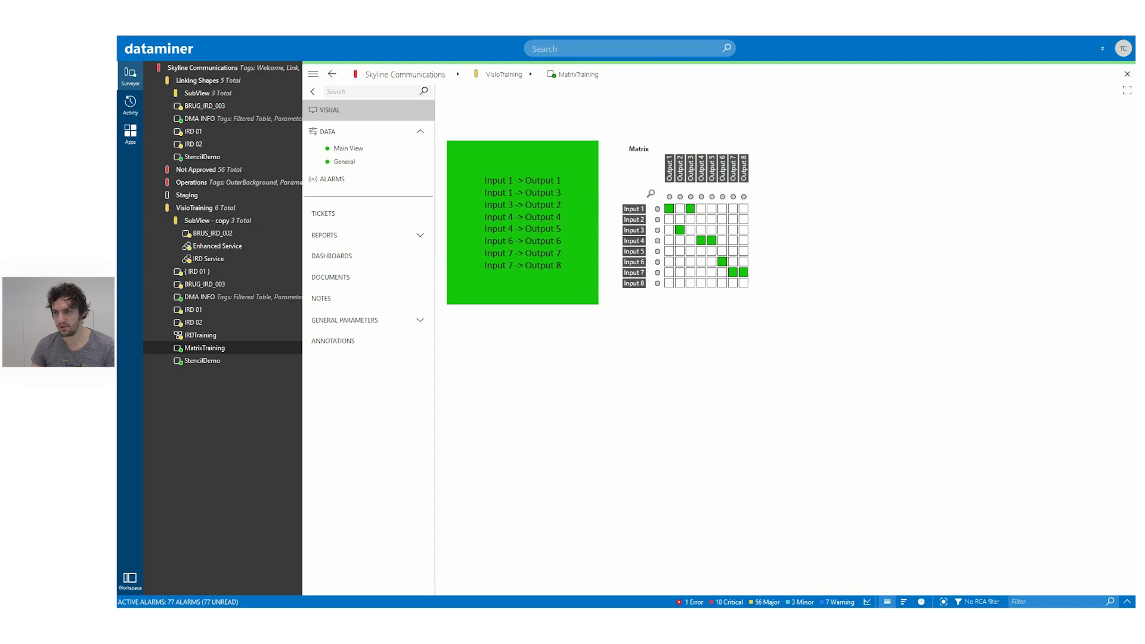
# - Switch to the Generic Matrix drawing in Visio and examine the left shape's Element and Parameter shape data
pyautogui.hotkey('alt', 'Tab')
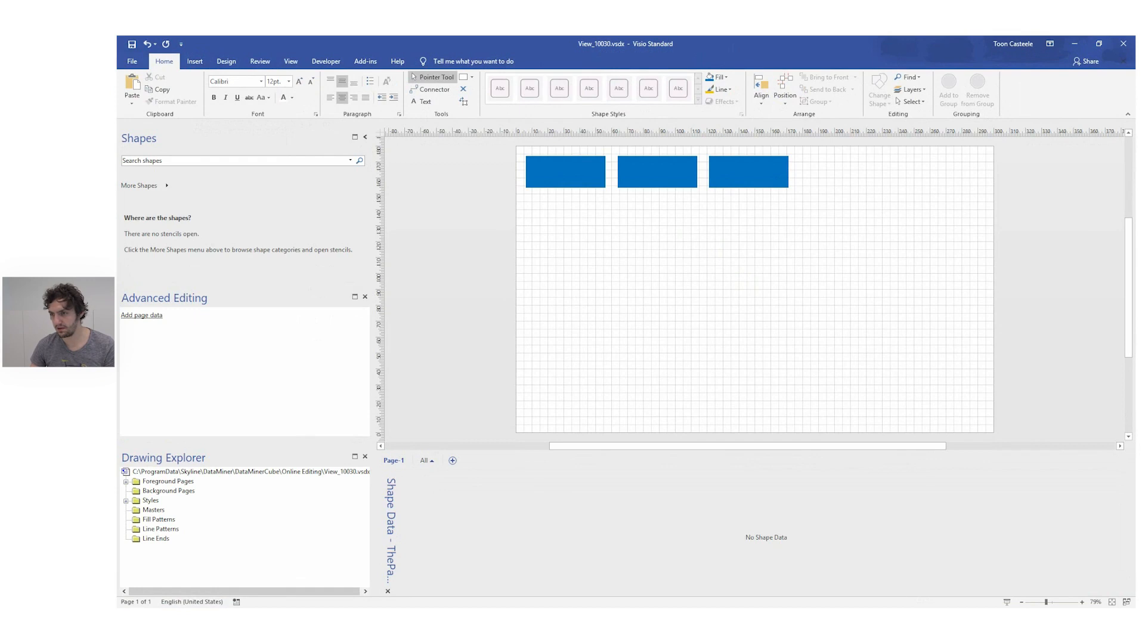
pyautogui.hotkey('alt', 'Tab')
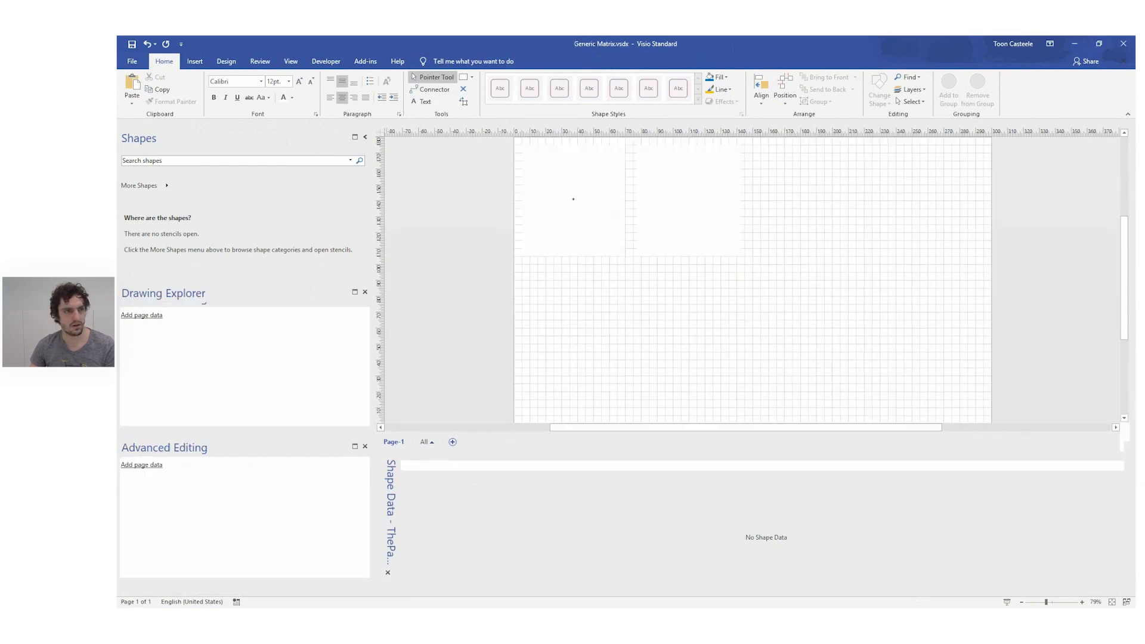
pyautogui.scroll(3, 577, 342)
pyautogui.click(585, 244)
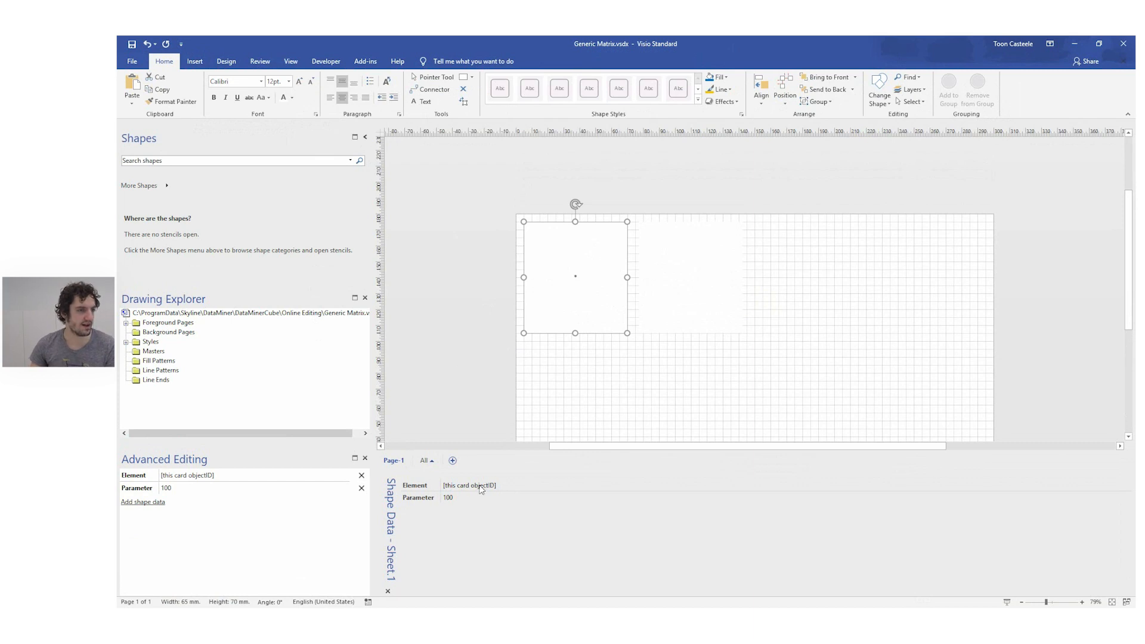
pyautogui.click(462, 500)
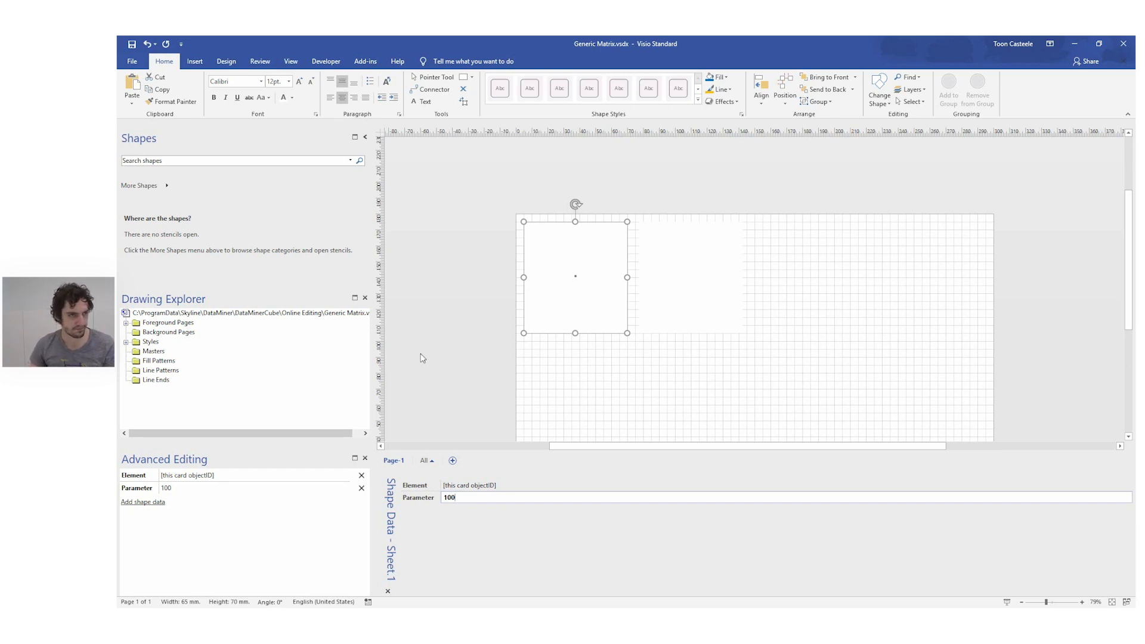
pyautogui.press('Return')
# - Switch to DataMiner, view the matrix on MatrixTraining's Main View data page, and return to the element's visual page
pyautogui.hotkey('alt', 'Tab')
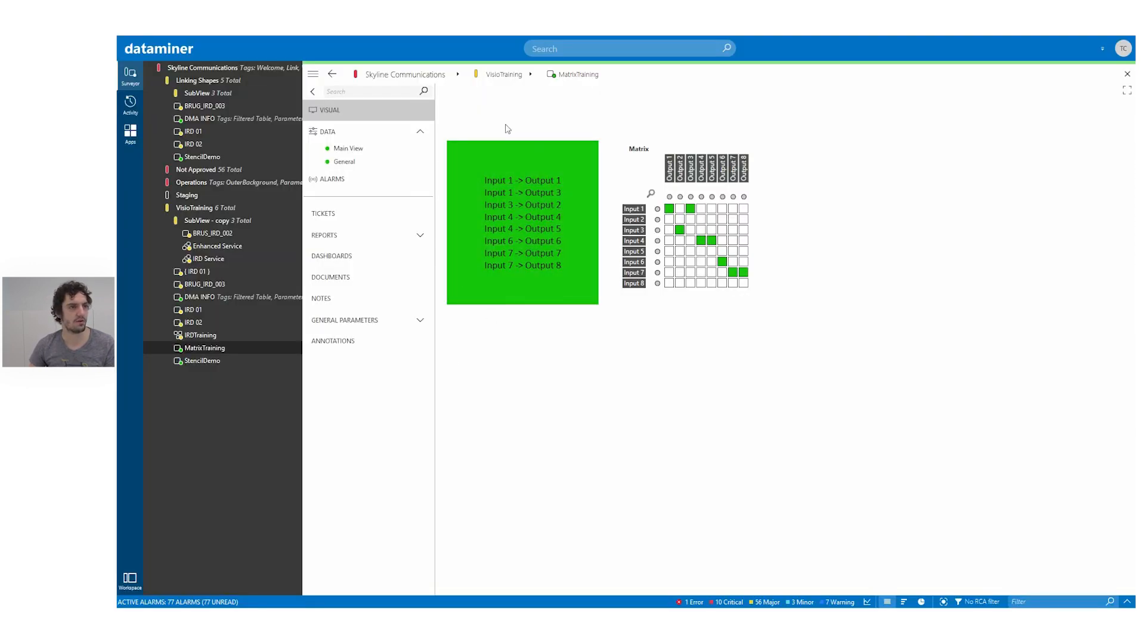
pyautogui.click(348, 148)
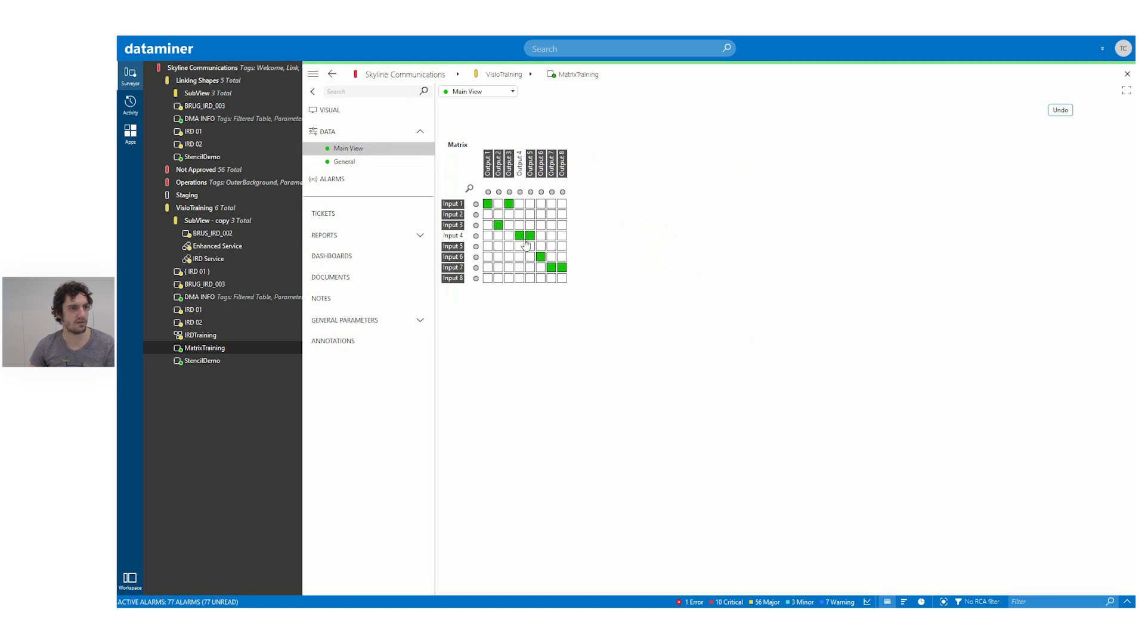
pyautogui.click(341, 109)
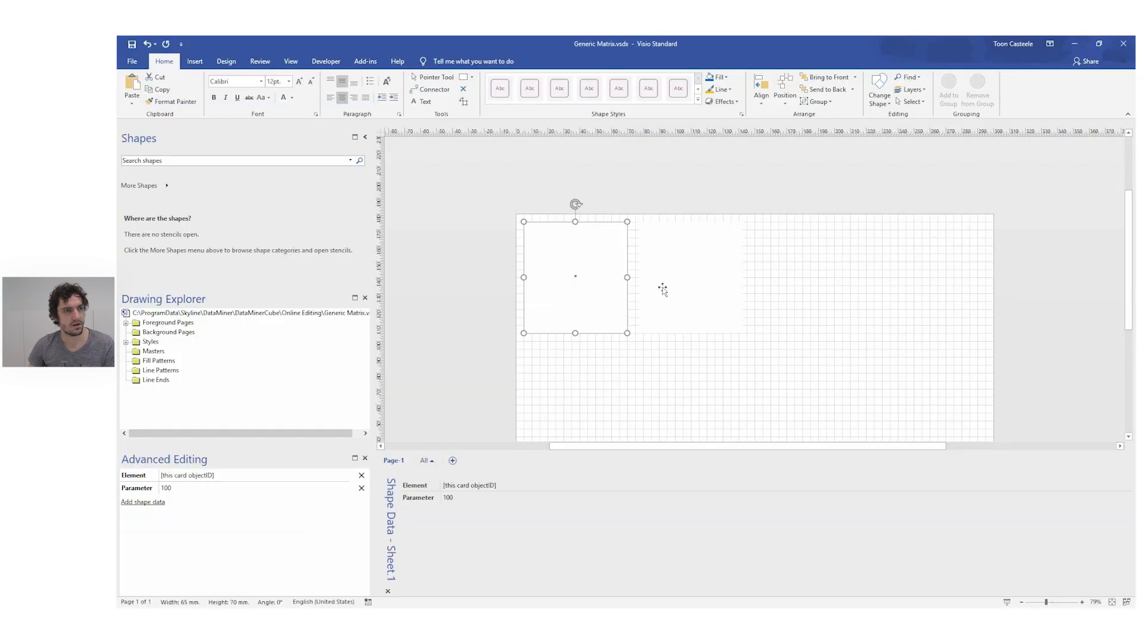
# - Inspect the right shape's ParameterControl shape data in Visio and compare the Main View matrix with the visual page in DataMiner
pyautogui.moveTo(662, 289); pyautogui.dragTo(693, 274)
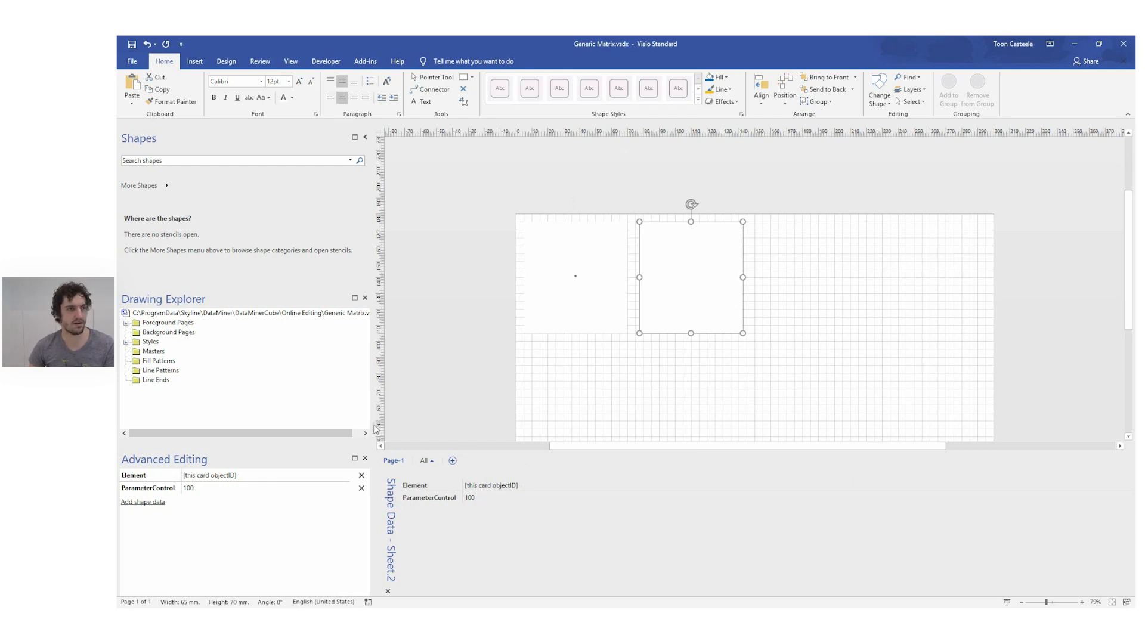
pyautogui.hotkey('alt', 'Tab')
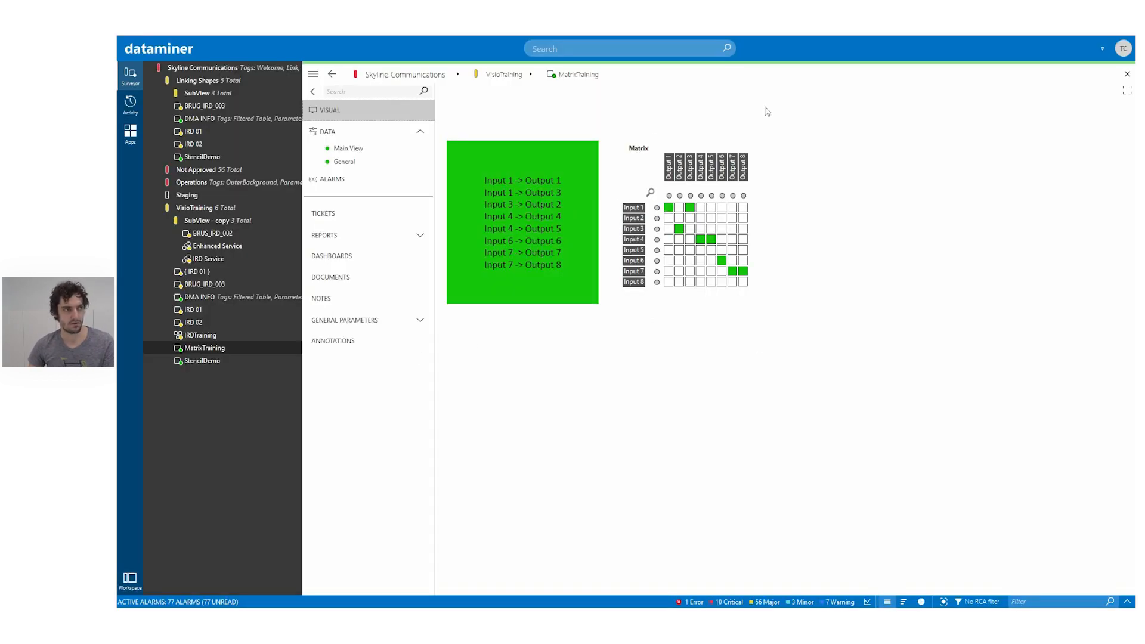
pyautogui.click(357, 150)
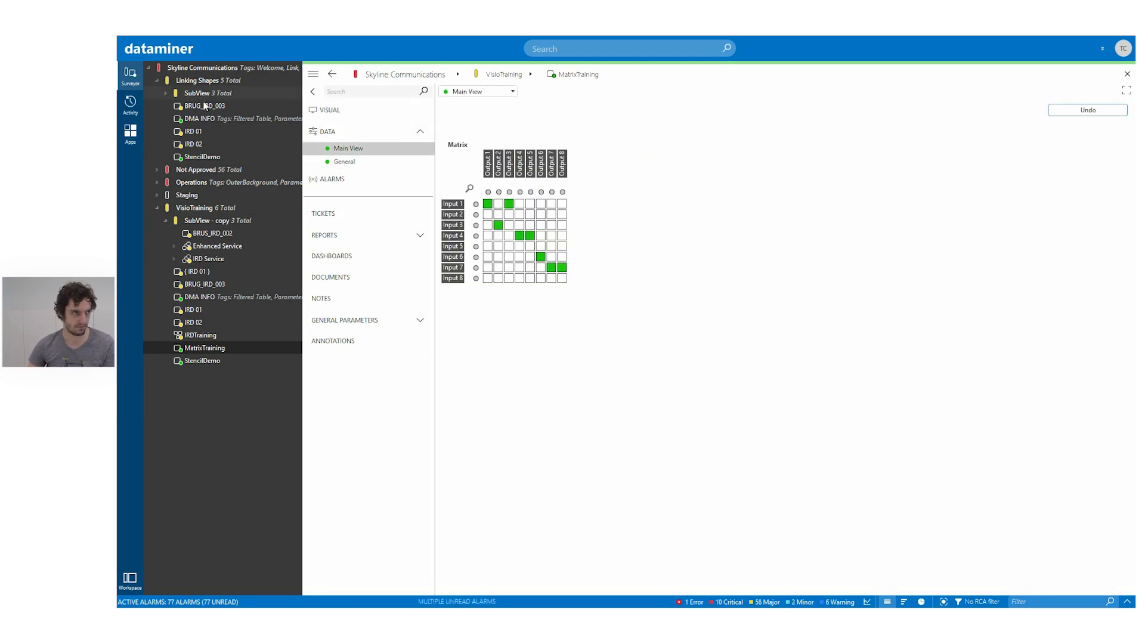
pyautogui.click(351, 118)
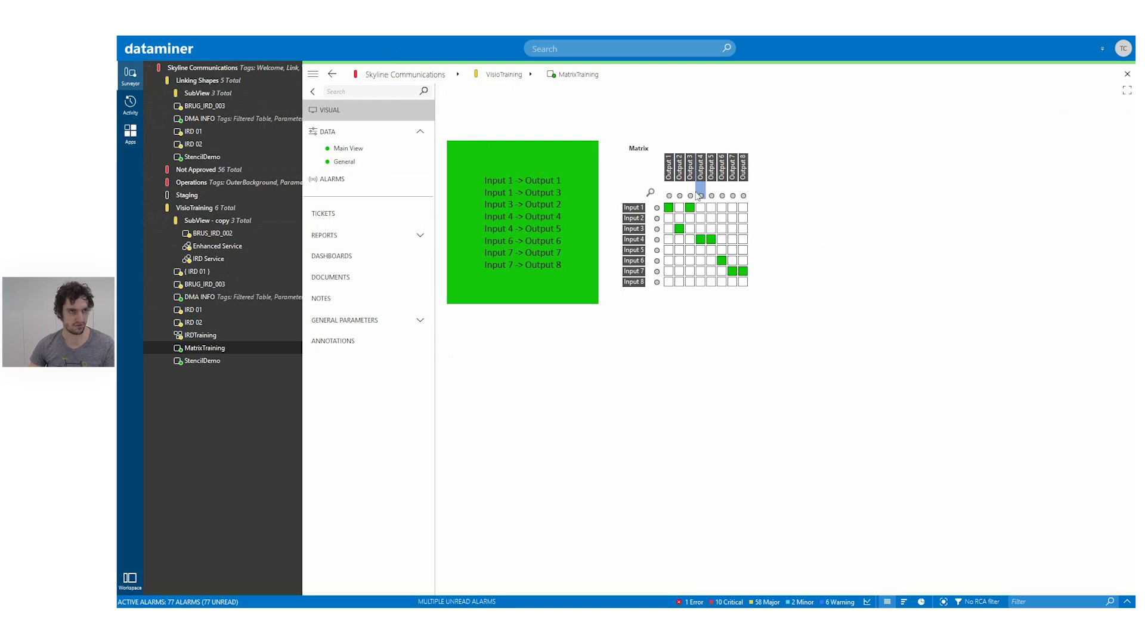